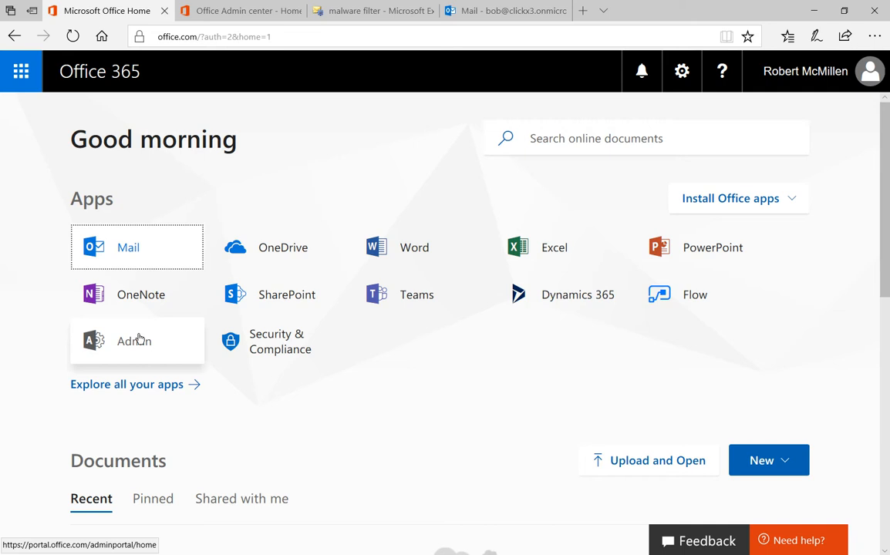
- Go to the Office 365 Admin center, list the admin centers, and open the Exchange admin center's malware filter page
click(235, 13)
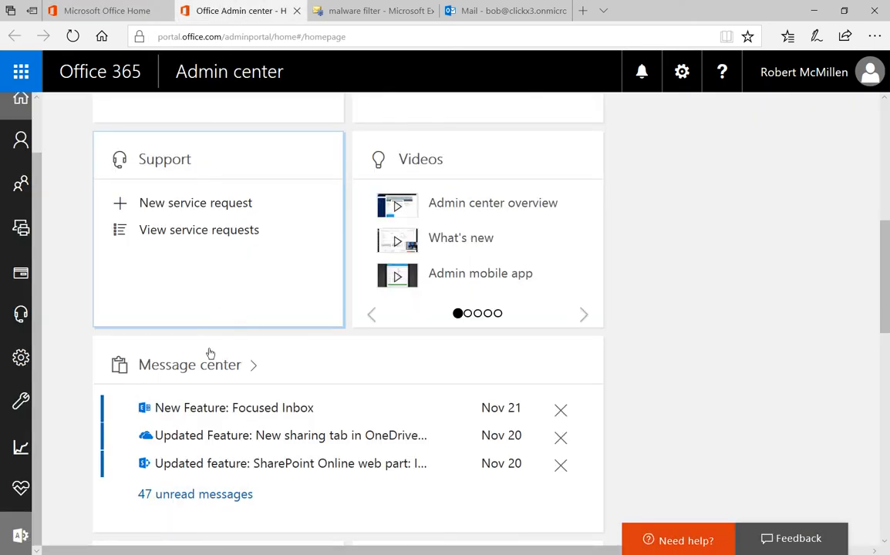
click(18, 537)
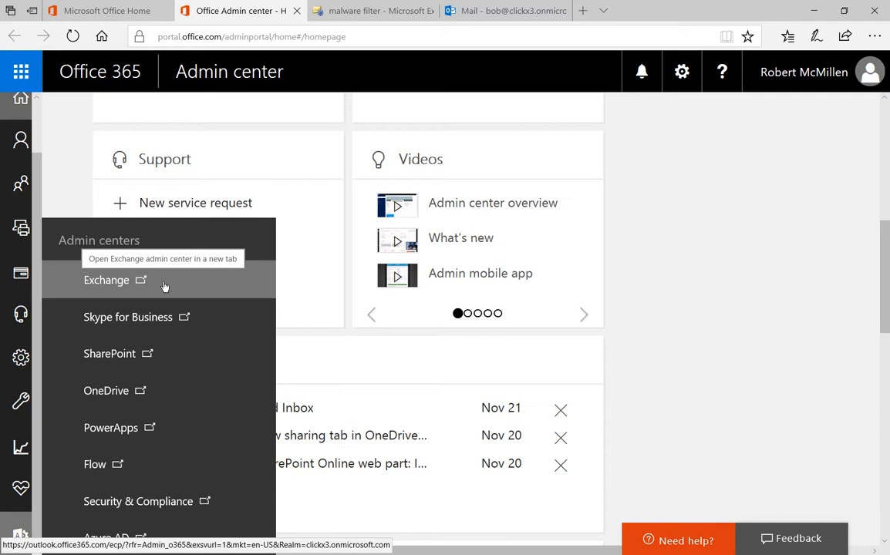
click(340, 11)
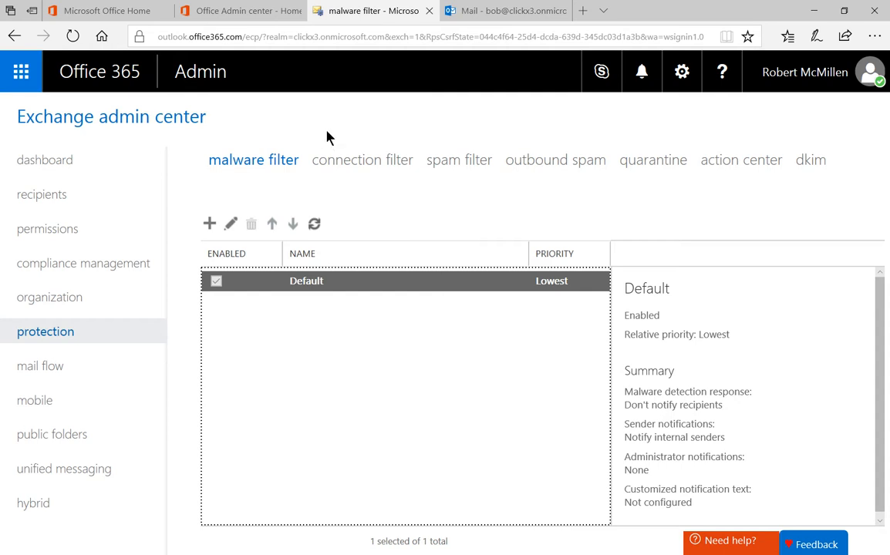
- Start a new anti-malware policy named "Custom Mlware Filter" and enter a description stating which person it is for
click(208, 224)
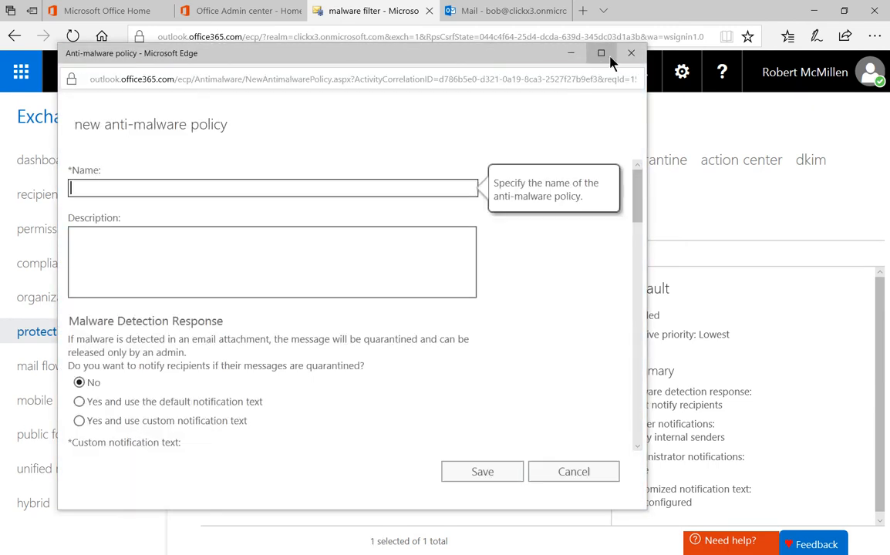
click(601, 52)
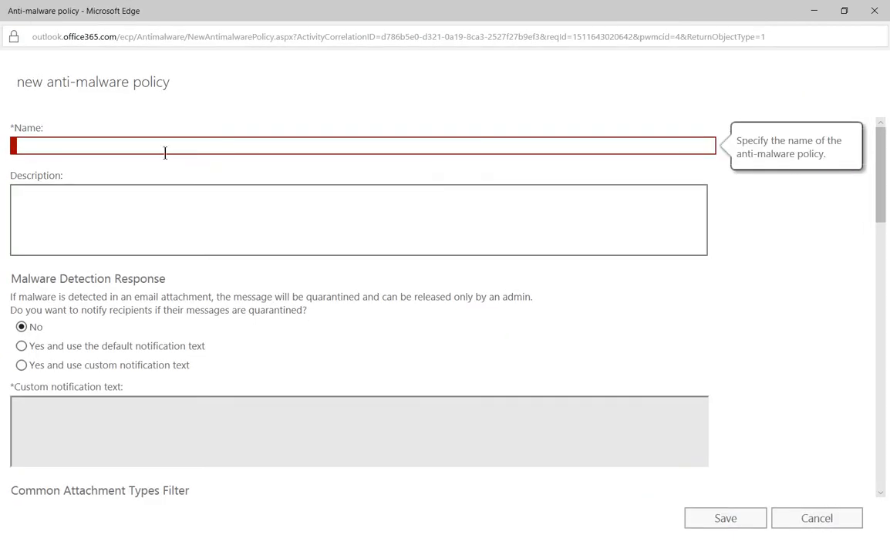
text(custom Mlware Filter)
click(183, 200)
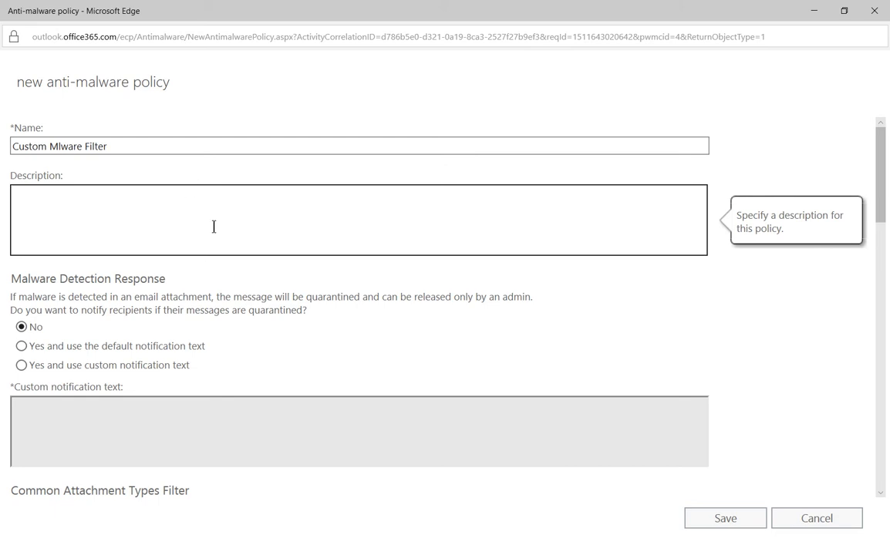
text(For Jane Doe)
- Try the default and custom text options for notifying recipients of quarantined messages, and set the choice back to No
scroll(293, 295, down, 3)
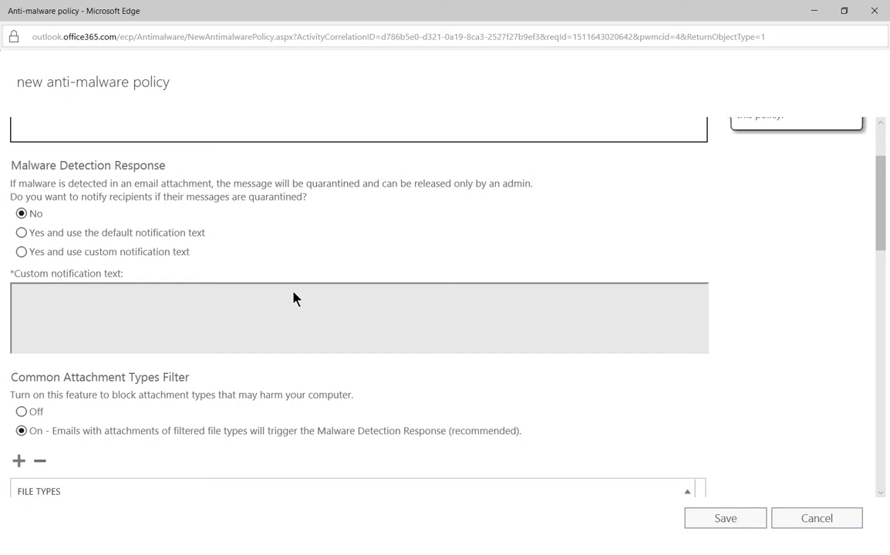
scroll(293, 299, down, 2)
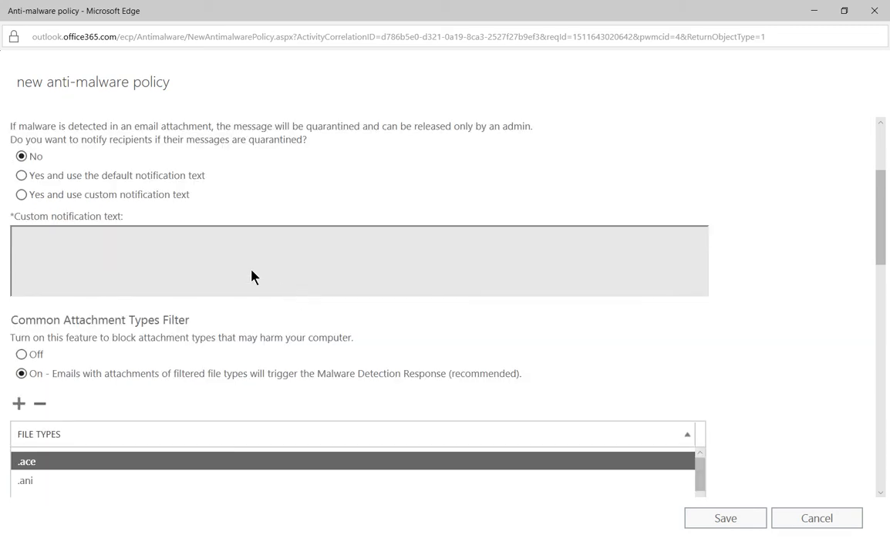
click(59, 160)
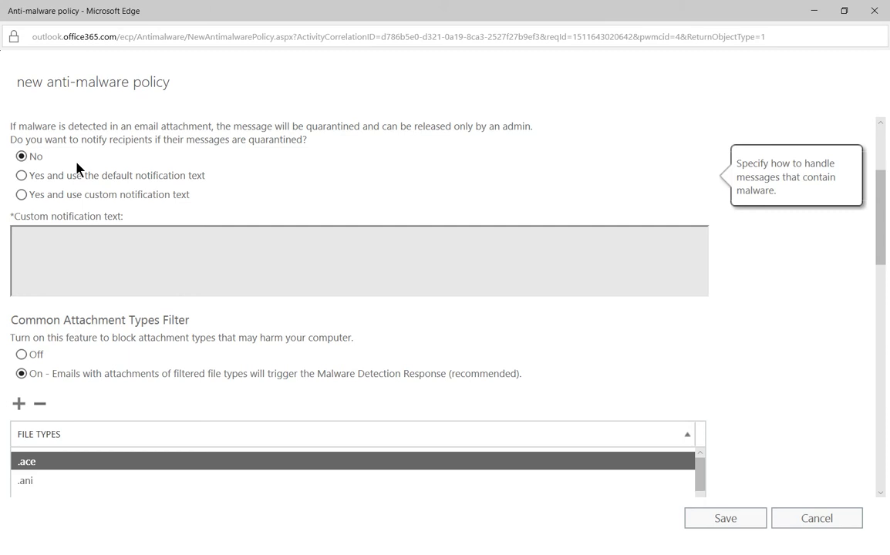
click(61, 178)
click(65, 196)
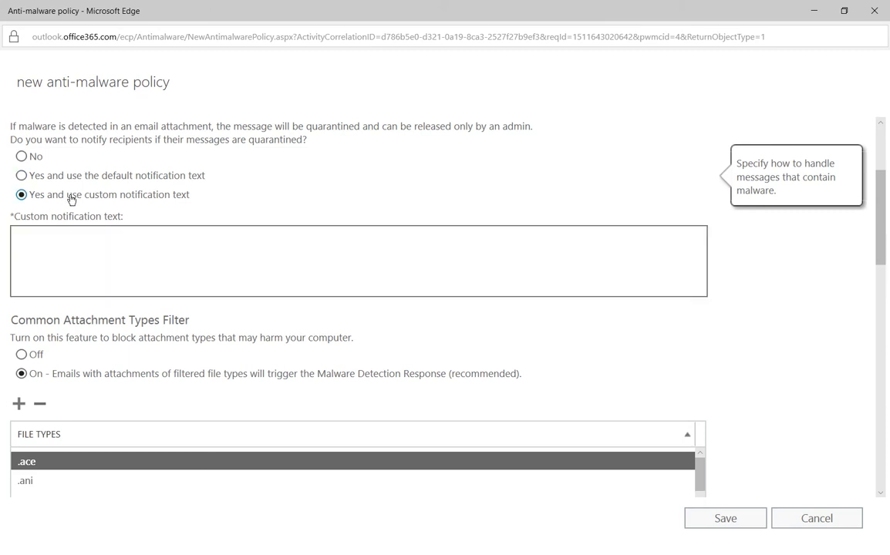
click(84, 238)
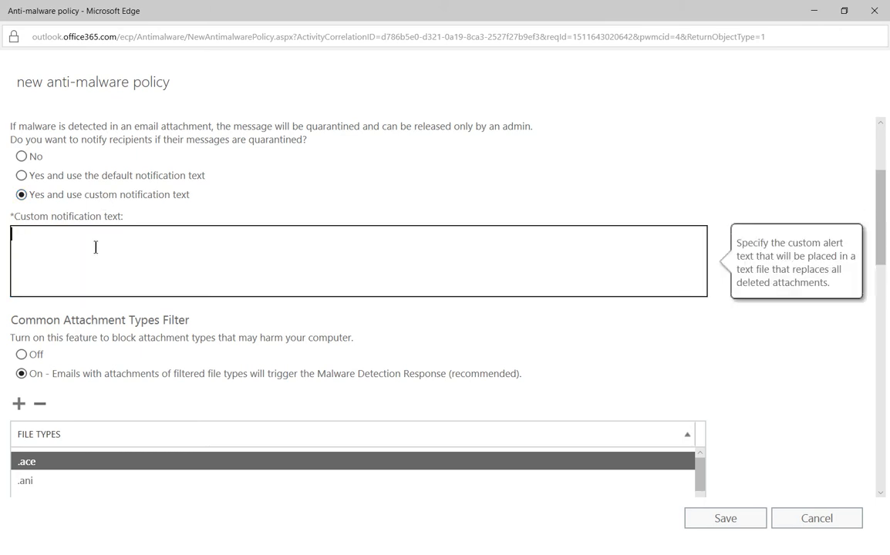
click(35, 156)
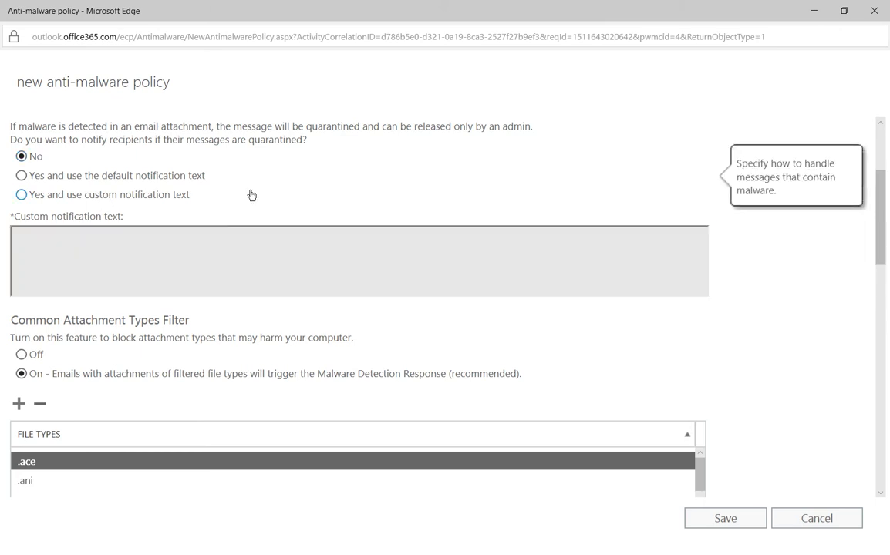
- Look through the blocked file types in the Common Attachment Types Filter and add the .ace file type
scroll(250, 194, down, 2)
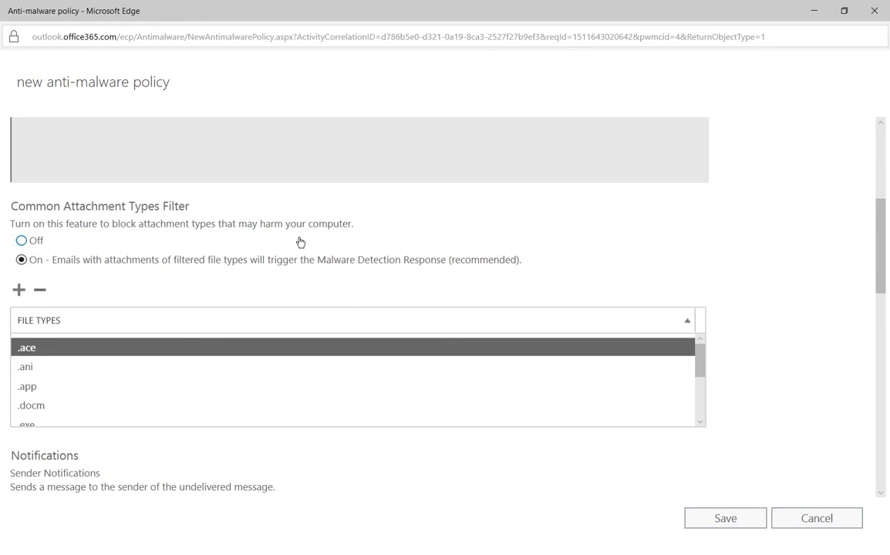
scroll(300, 242, down, 1)
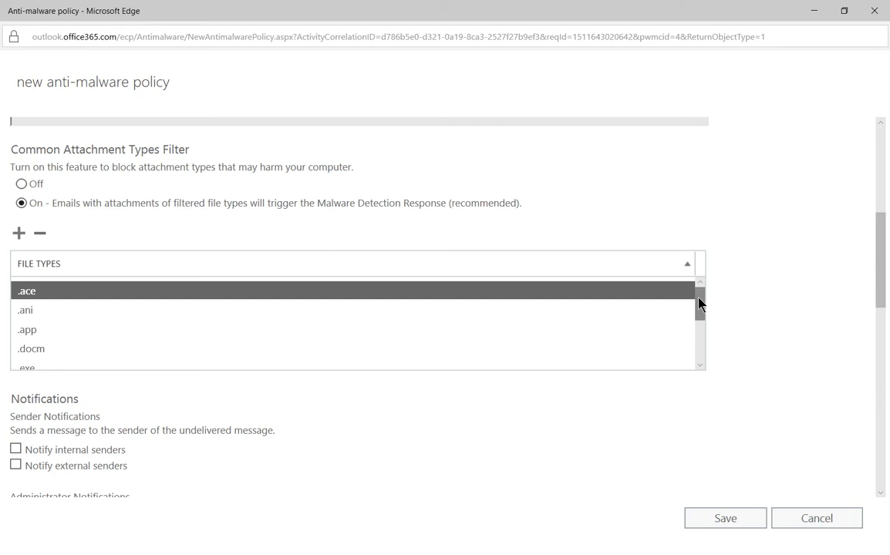
drag(700, 303, 703, 348)
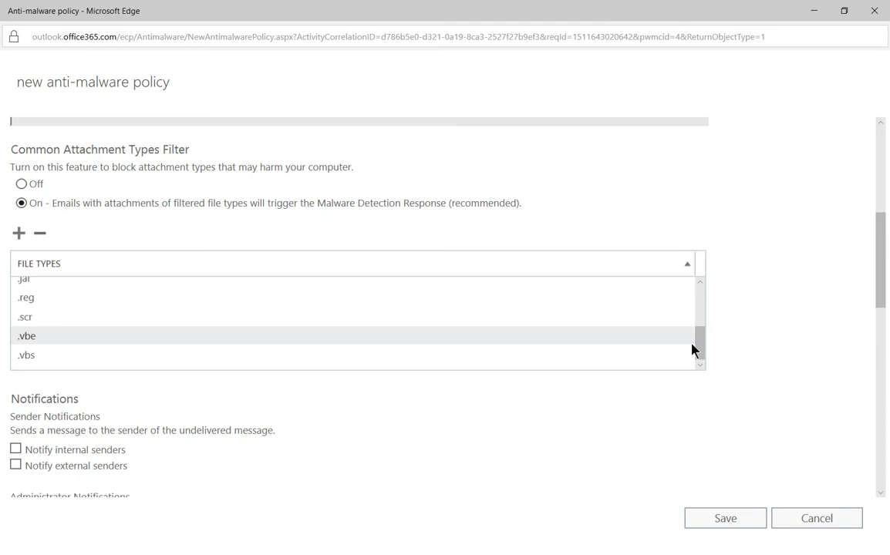
mouse_move(701, 352)
mouse_down()
mouse_move(707, 294)
mouse_move(703, 361)
mouse_up()
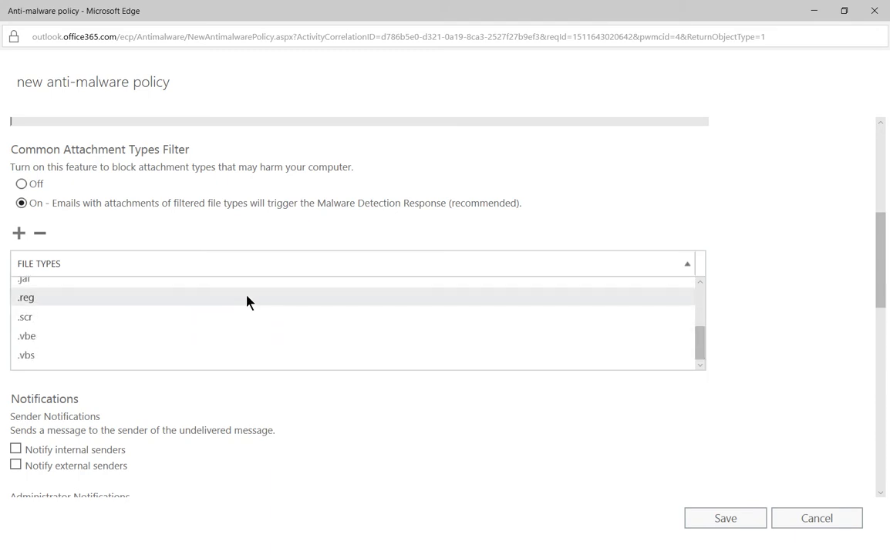
click(17, 233)
click(337, 74)
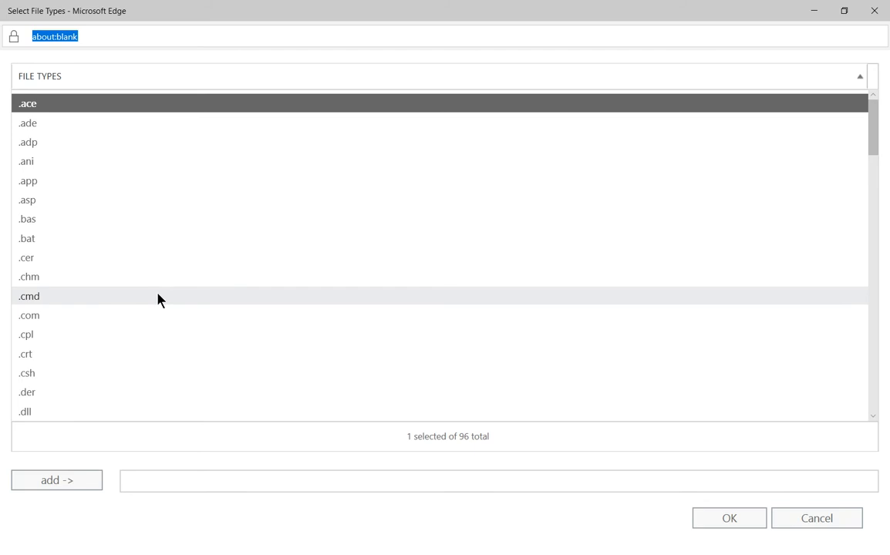
double_click(108, 108)
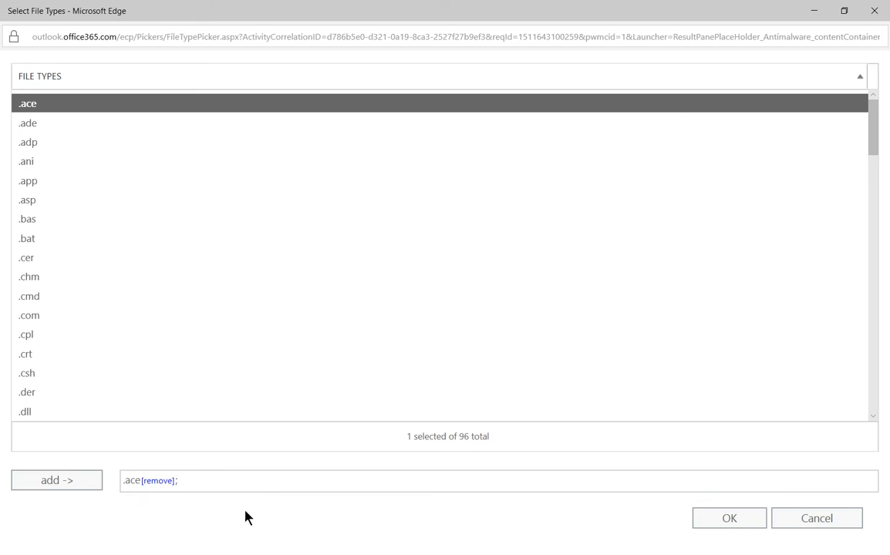
click(715, 522)
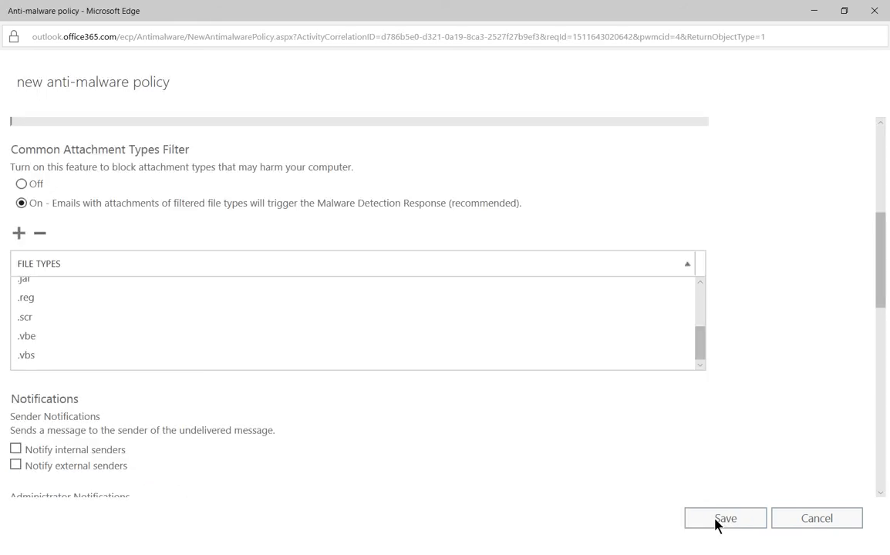
- Enable sender notifications of undelivered messages for internal senders only, leaving external senders off
scroll(522, 439, down, 4)
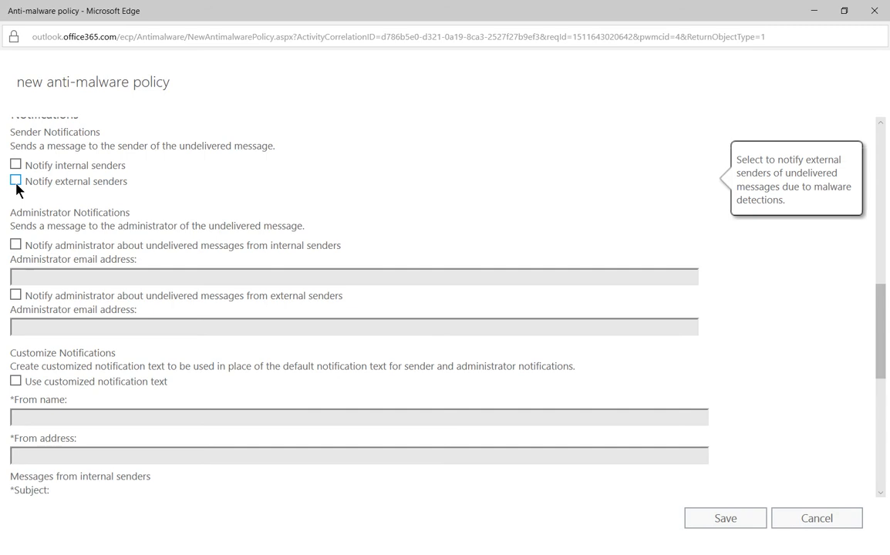
scroll(142, 199, up, 1)
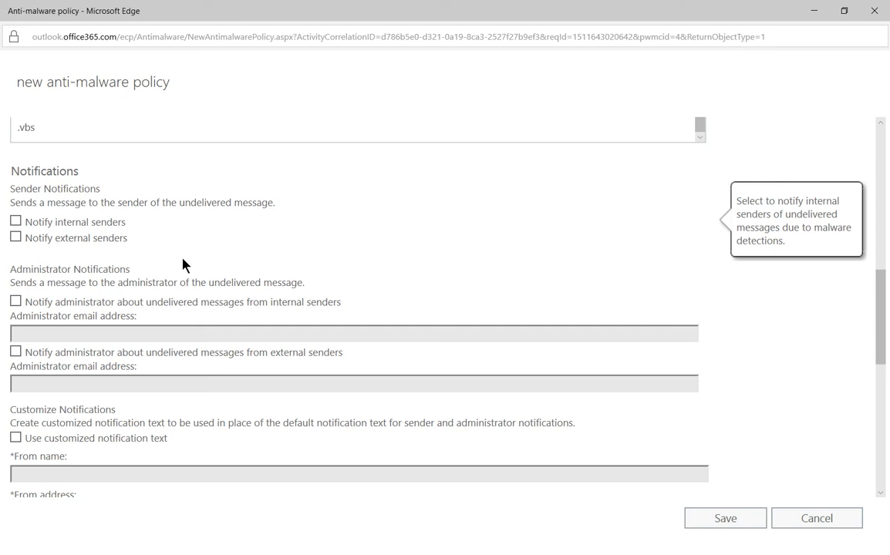
click(15, 238)
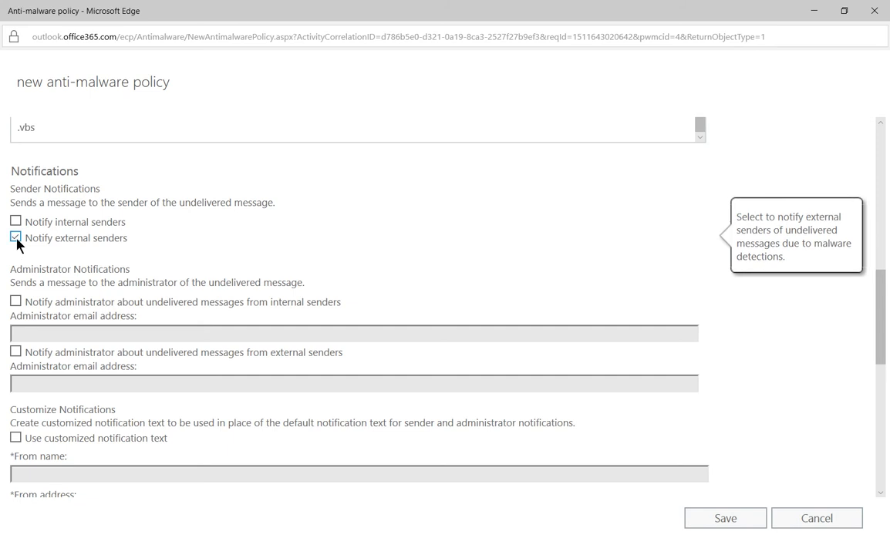
click(16, 238)
click(14, 221)
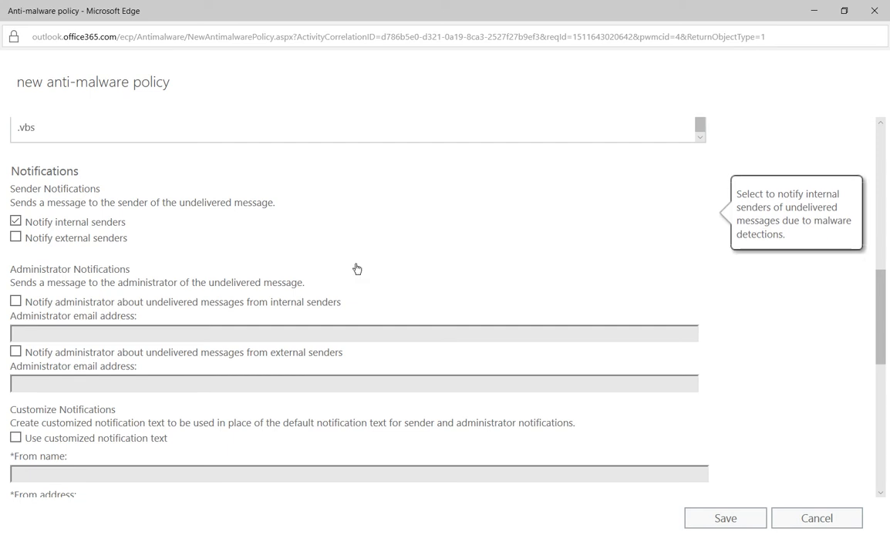
- Try the administrator notifications for undelivered messages from internal and external senders, and switch both off again
scroll(356, 270, down, 3)
scroll(356, 270, up, 1)
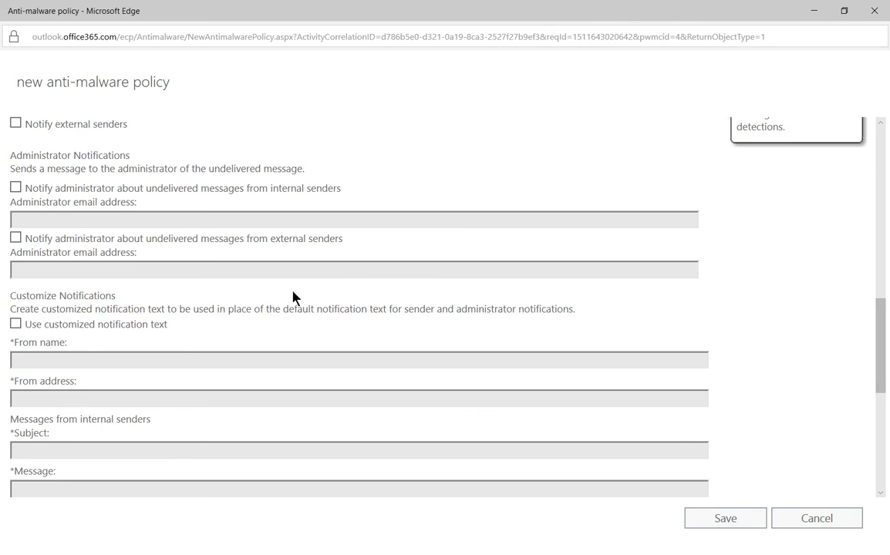
click(15, 188)
click(15, 188)
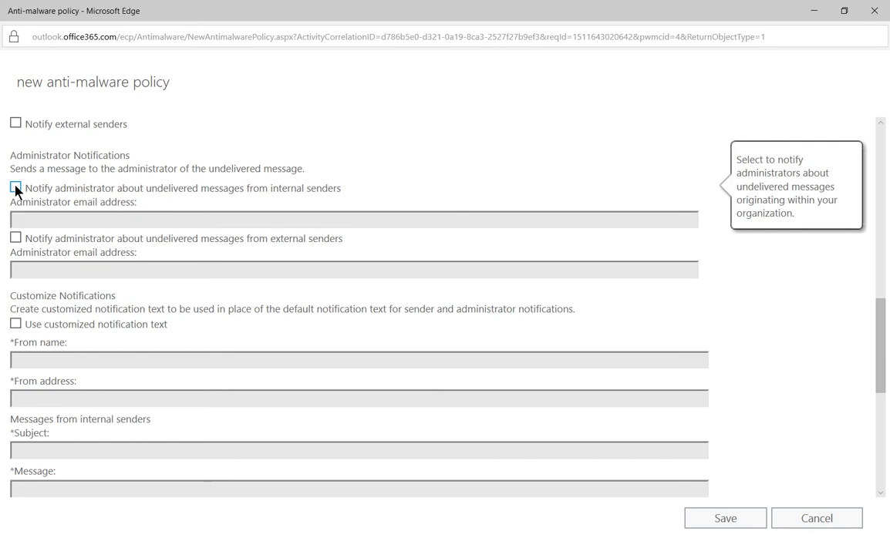
click(16, 238)
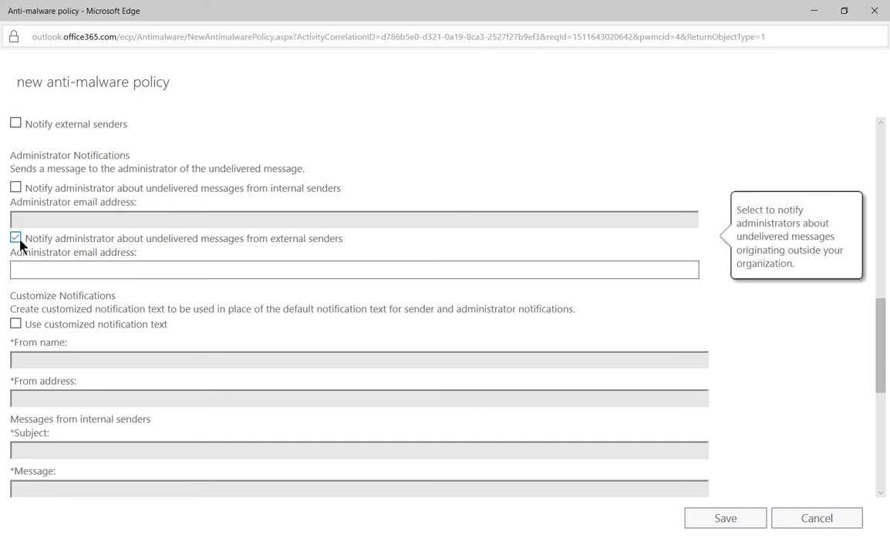
click(17, 239)
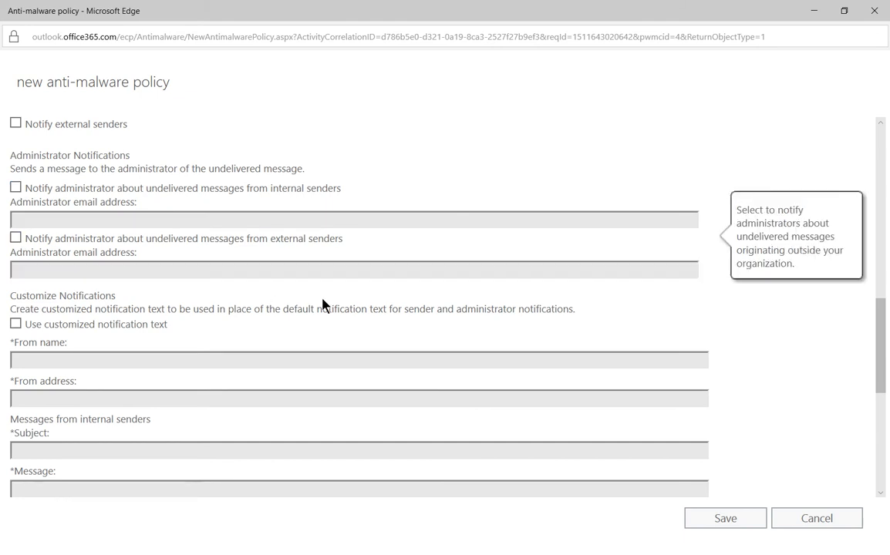
- Try the customized notification text option for sender and administrator notifications, and switch it off again
scroll(322, 305, down, 3)
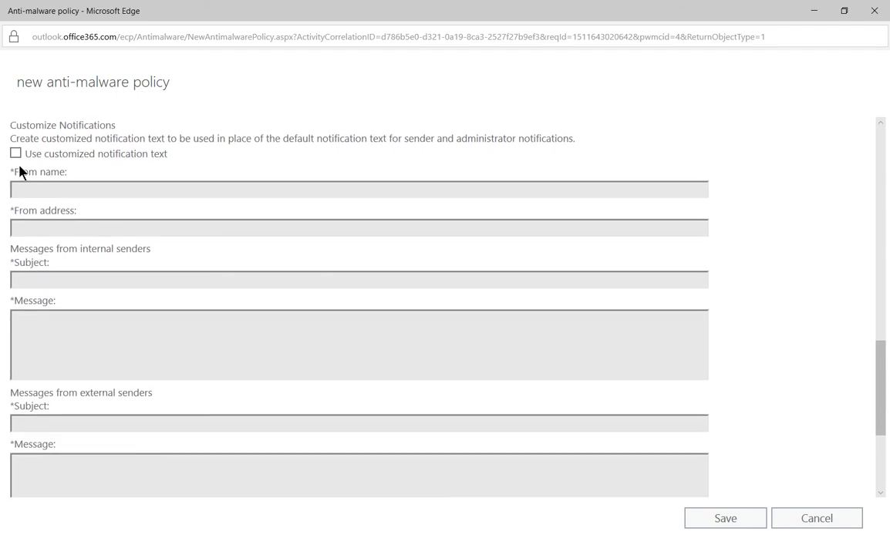
click(16, 154)
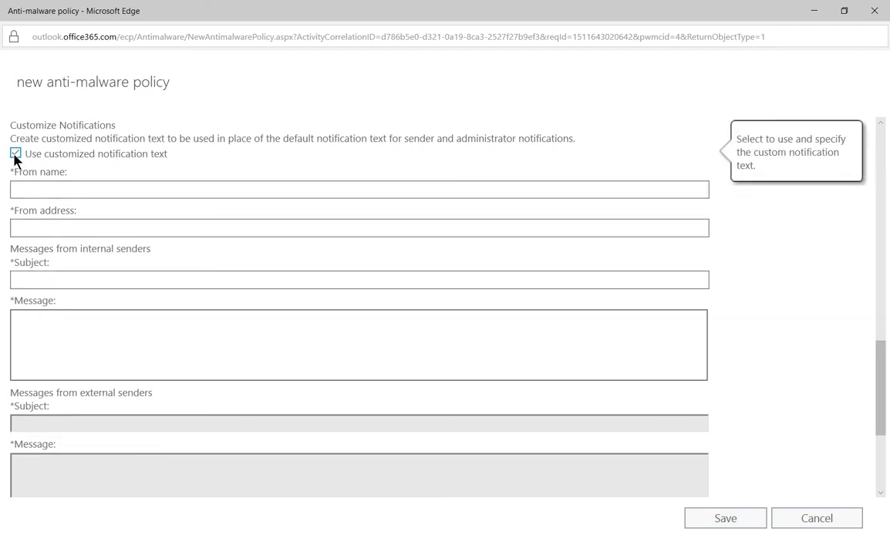
click(16, 154)
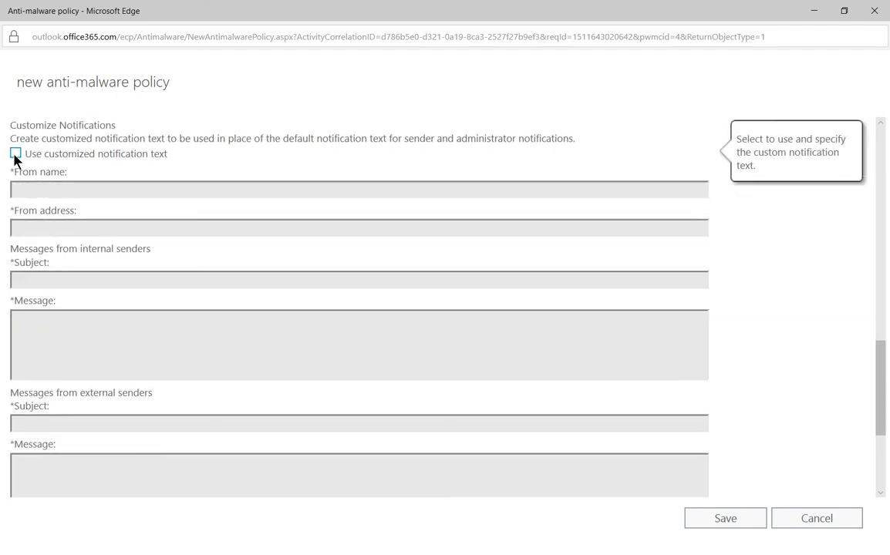
- Apply the policy with the condition "The recipient is", choosing the user the policy's description refers to
scroll(193, 286, down, 3)
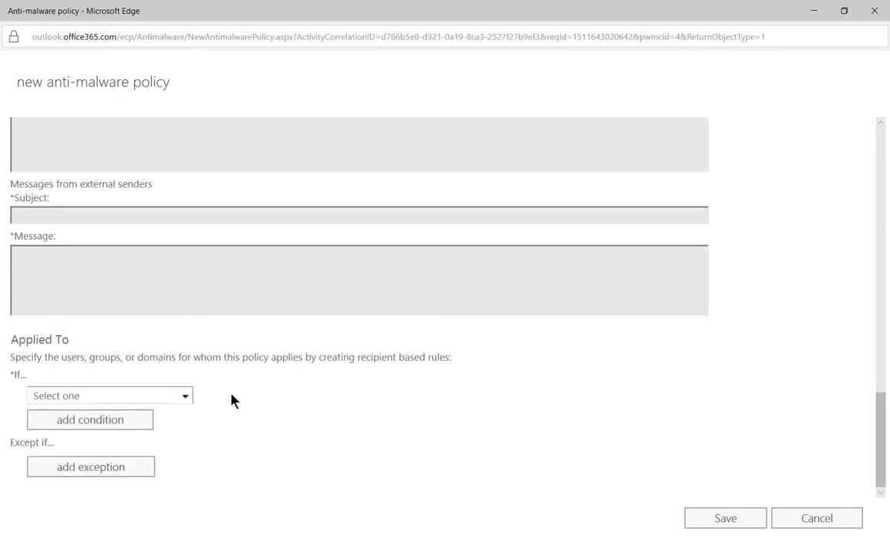
click(186, 395)
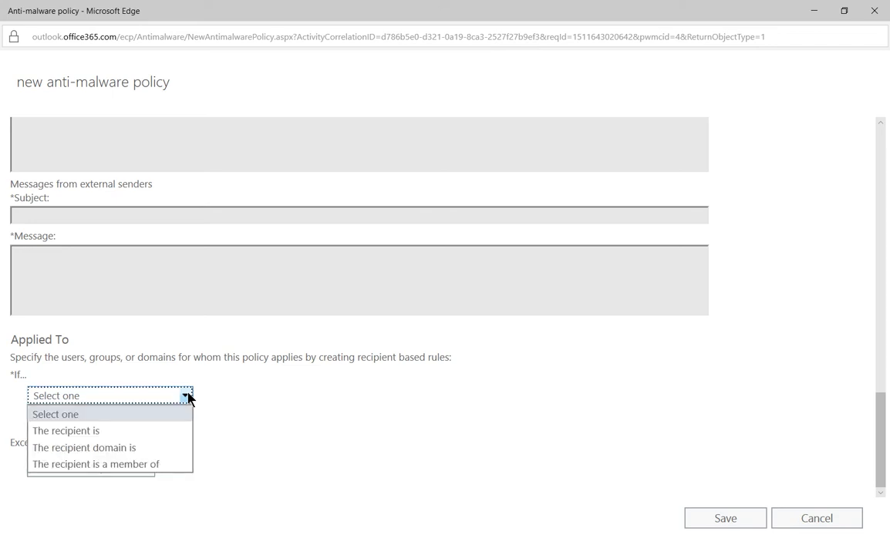
click(165, 432)
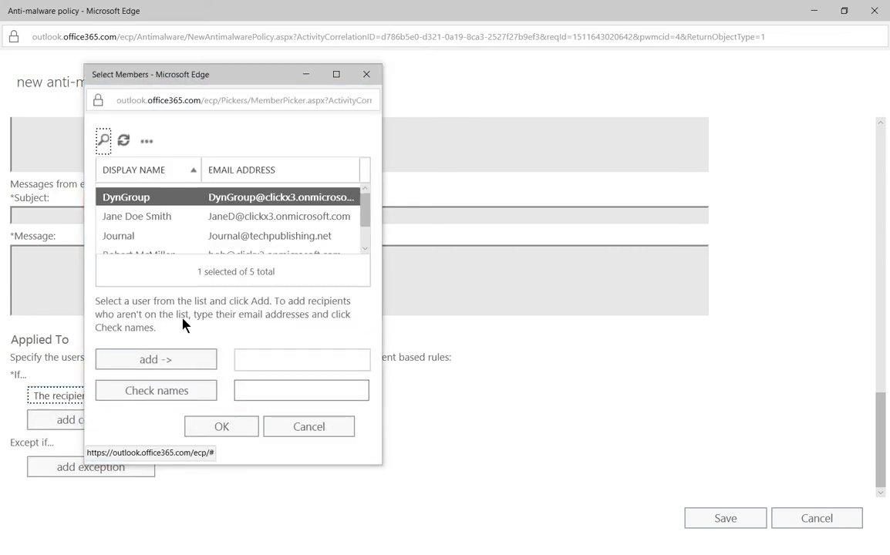
double_click(157, 219)
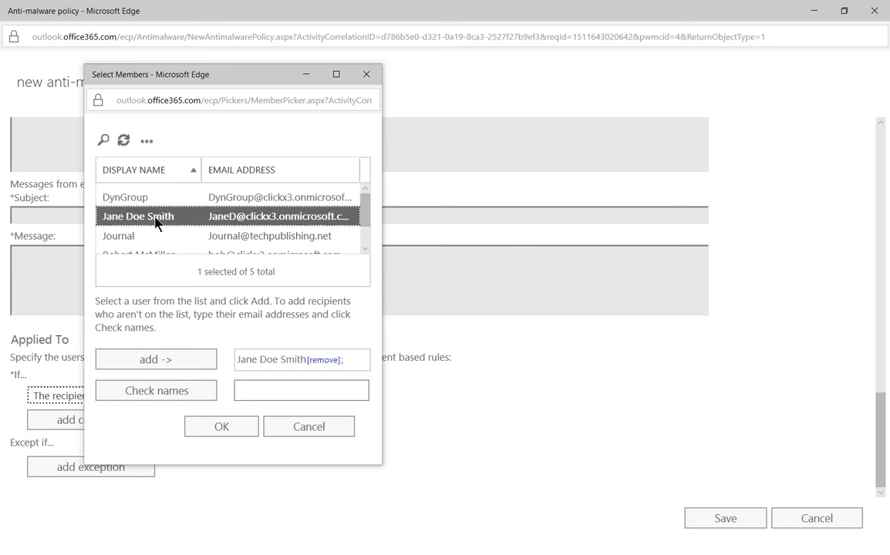
click(201, 429)
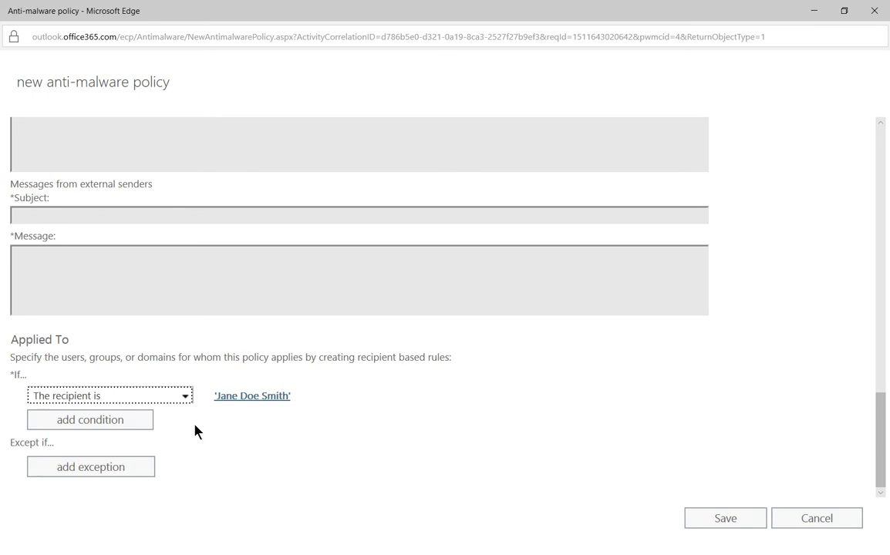
- Add a second policy condition, "The recipient domain is", with the domain techpublishing.net
click(126, 426)
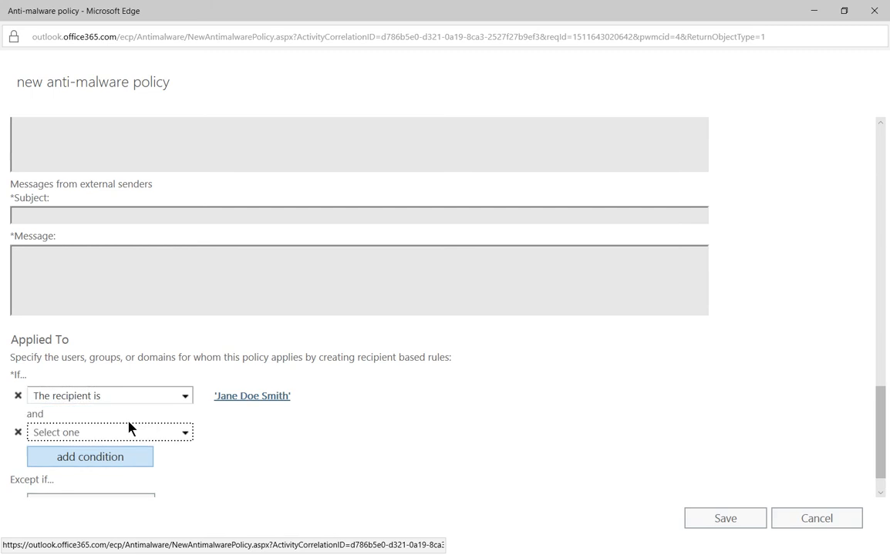
click(185, 435)
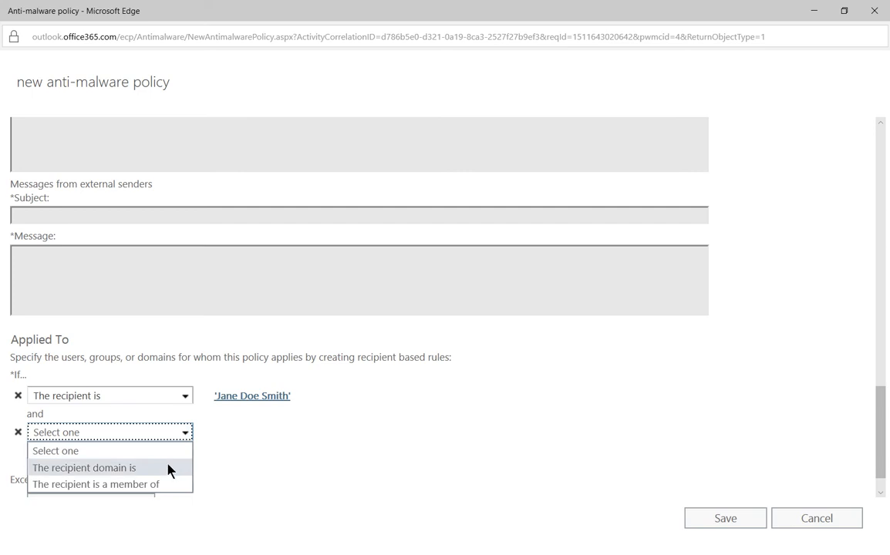
click(169, 468)
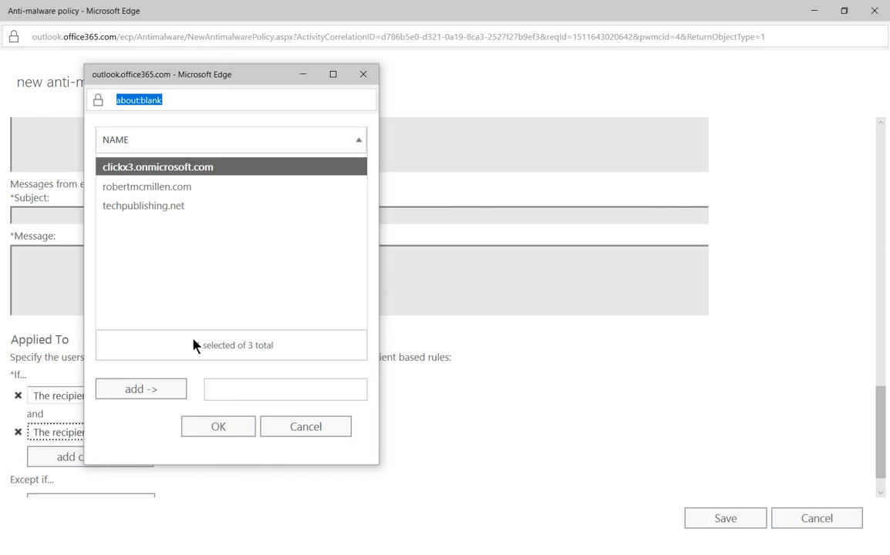
double_click(151, 207)
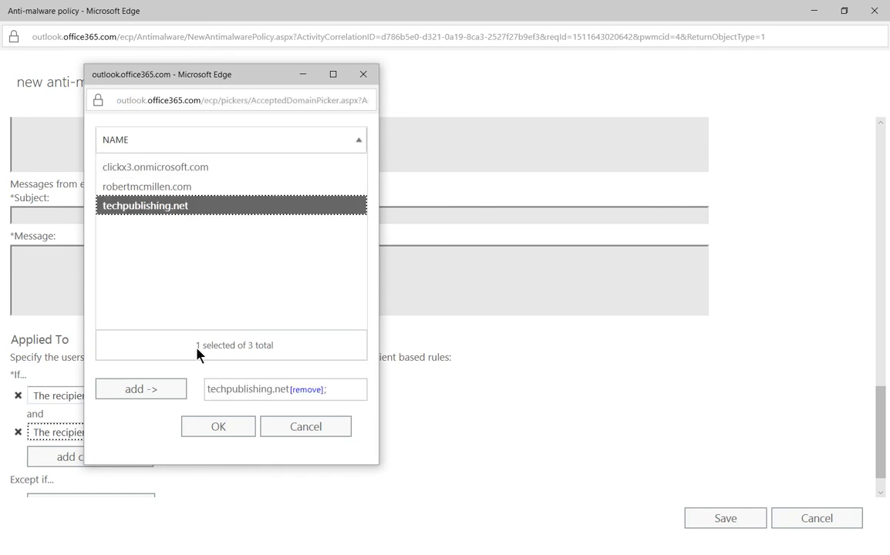
click(219, 427)
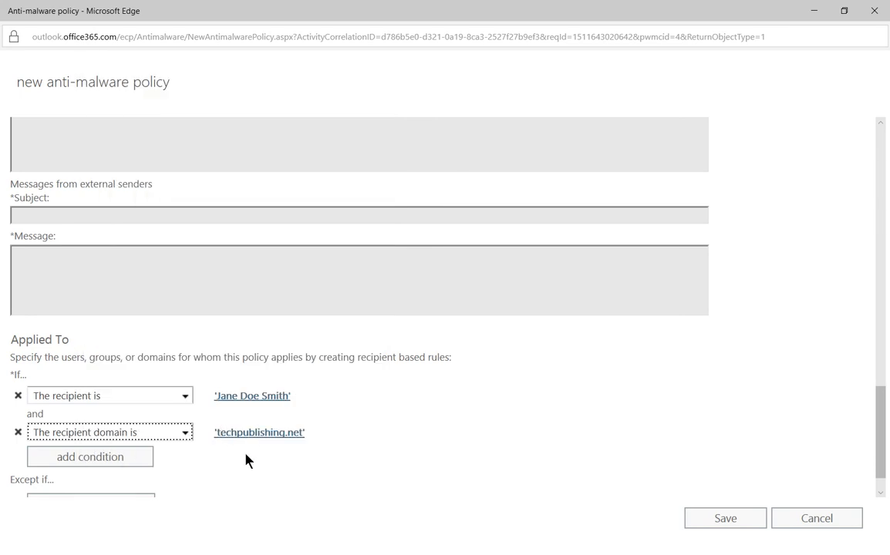
- Add the exception "The recipient is" to the policy, choosing the user listed directly after the Journal mailbox
scroll(191, 478, down, 1)
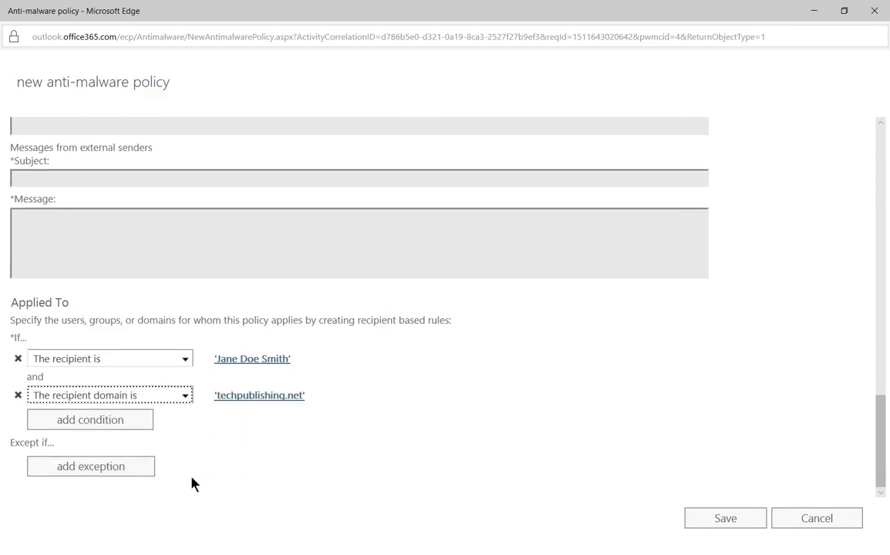
click(138, 475)
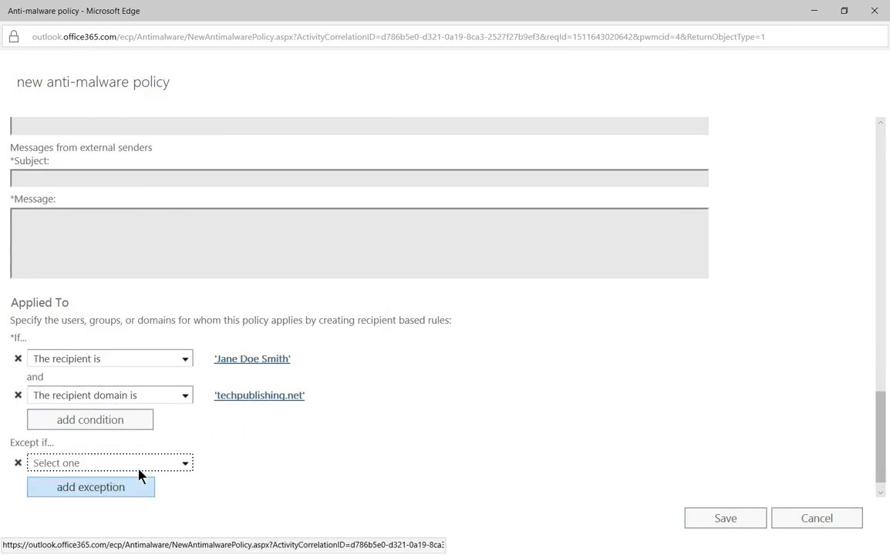
click(185, 464)
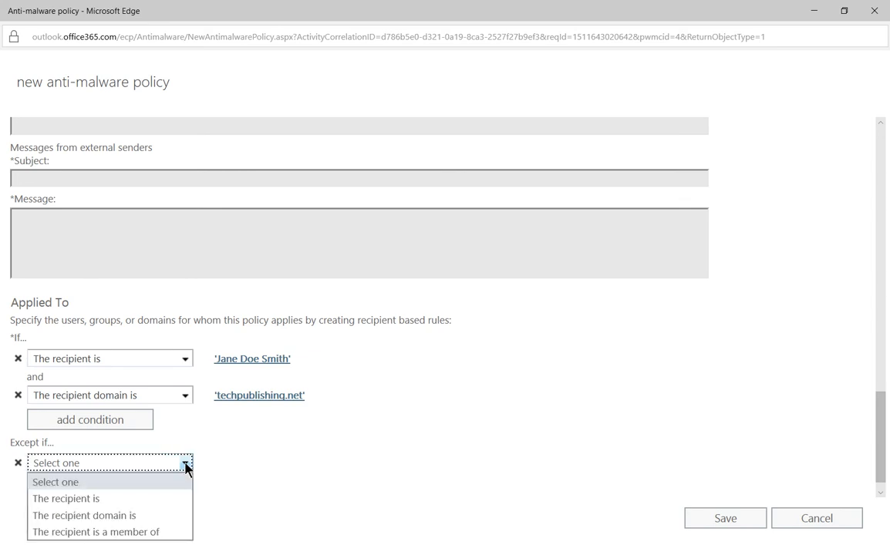
click(161, 498)
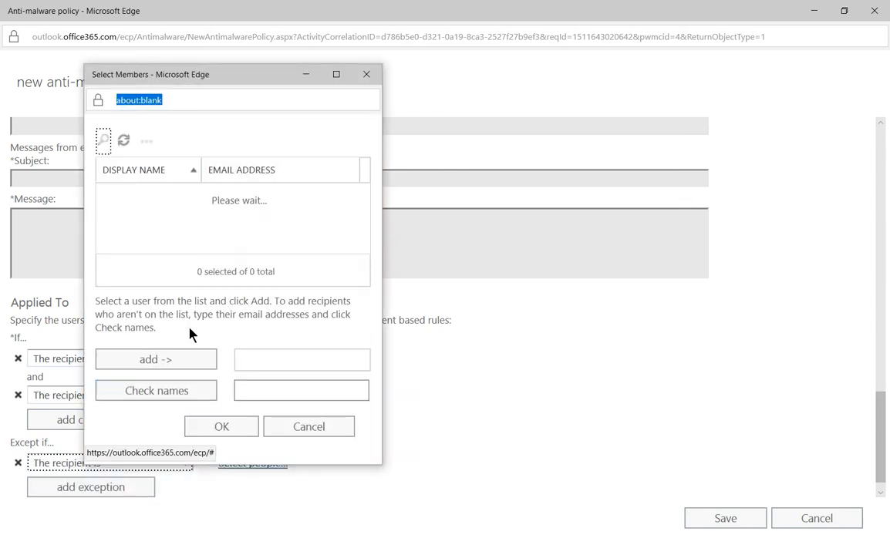
scroll(225, 232, down, 1)
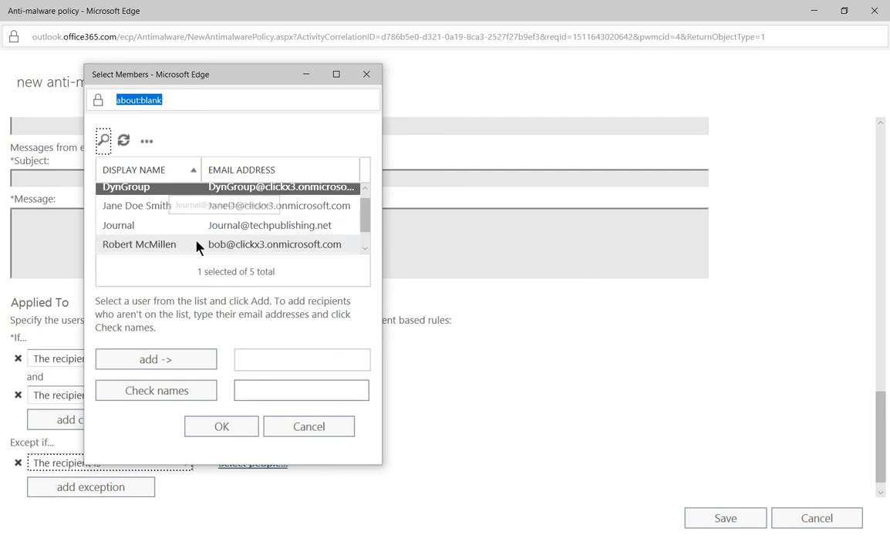
double_click(197, 244)
click(222, 426)
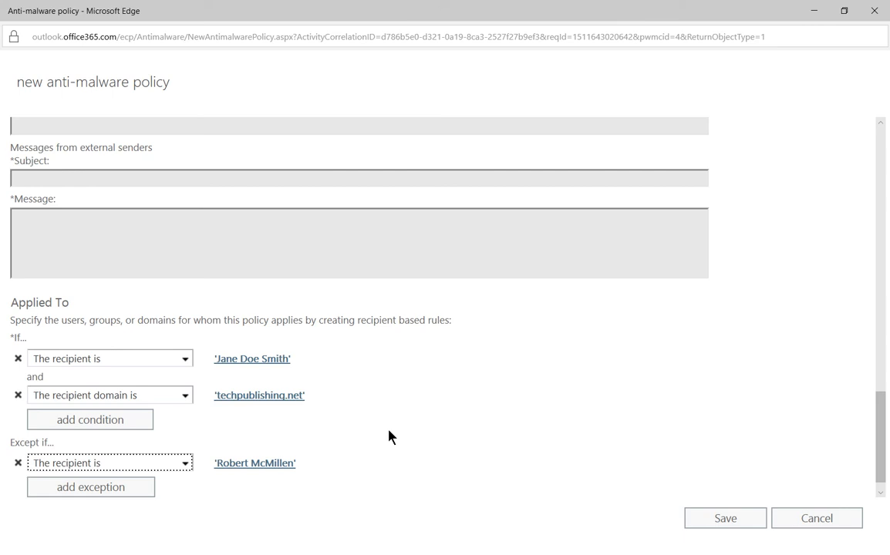
- Review the new anti-malware policy's settings back up to its name and description, and save the policy
scroll(389, 437, up, 10)
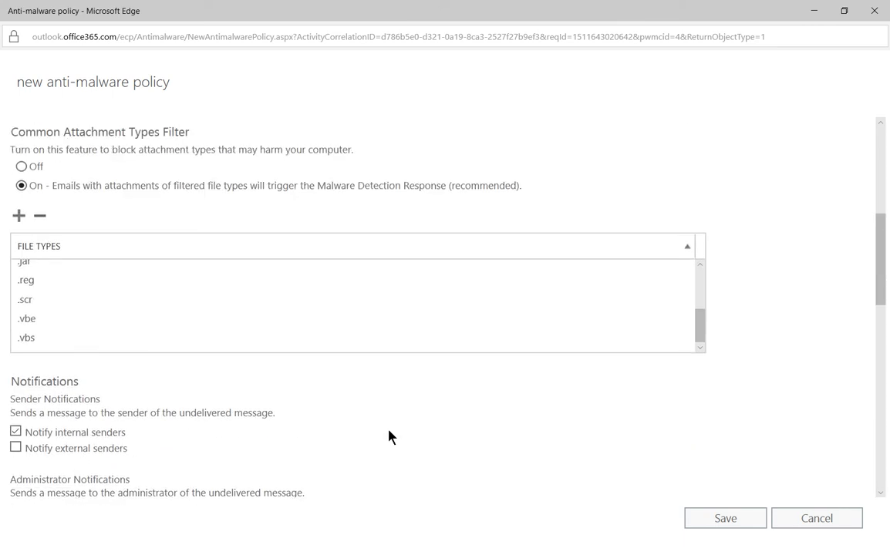
scroll(388, 437, up, 1)
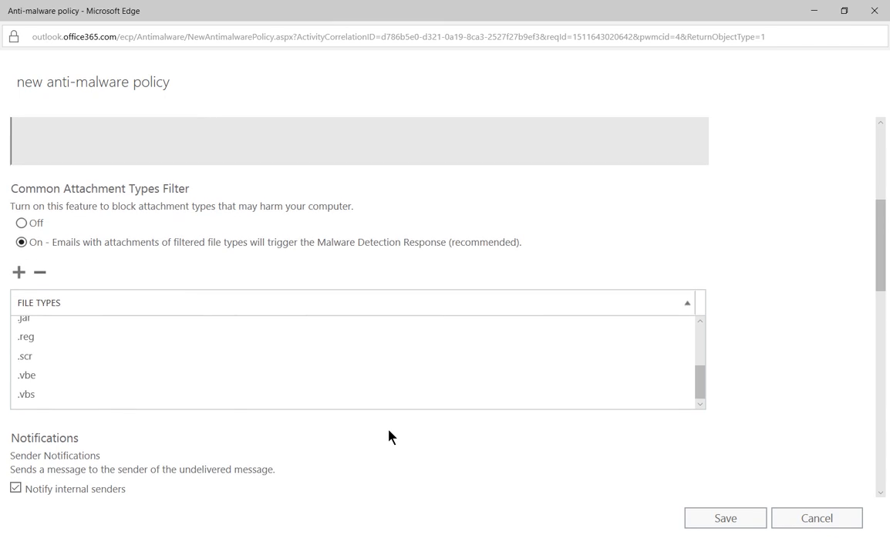
scroll(389, 437, up, 4)
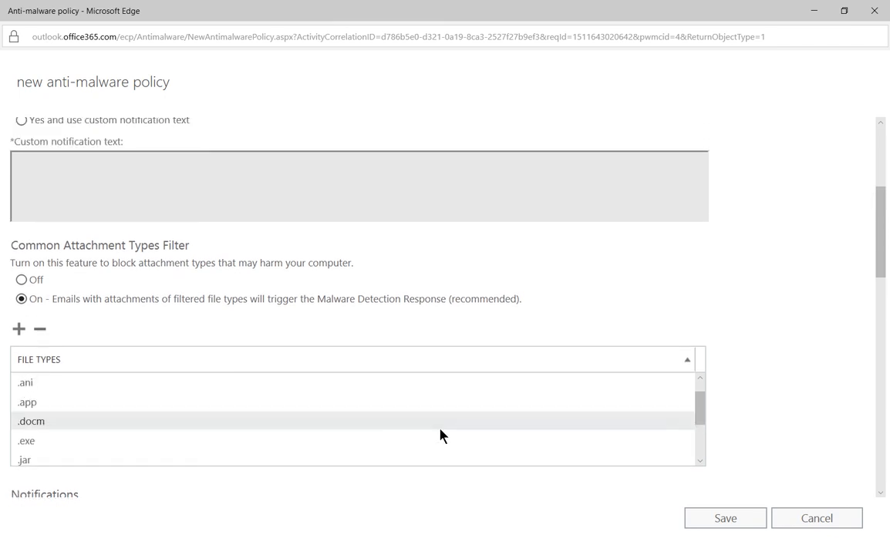
scroll(783, 359, up, 4)
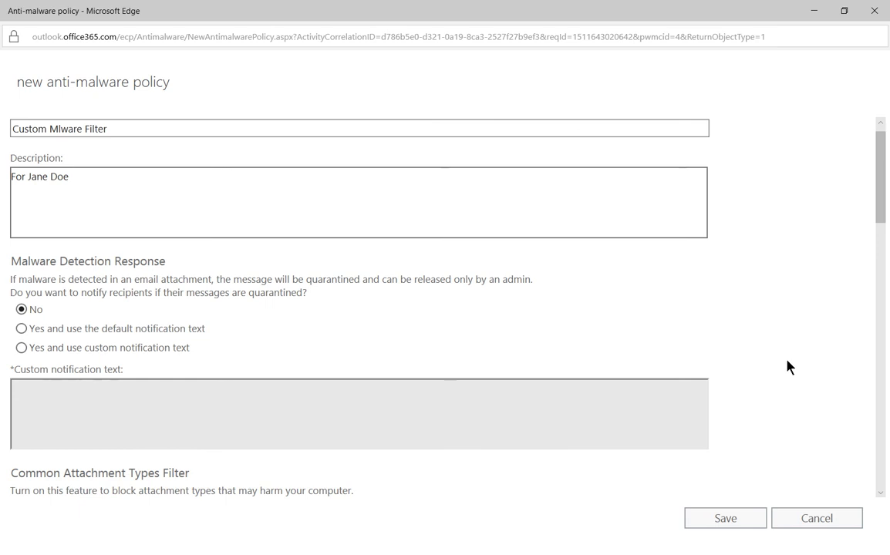
click(724, 518)
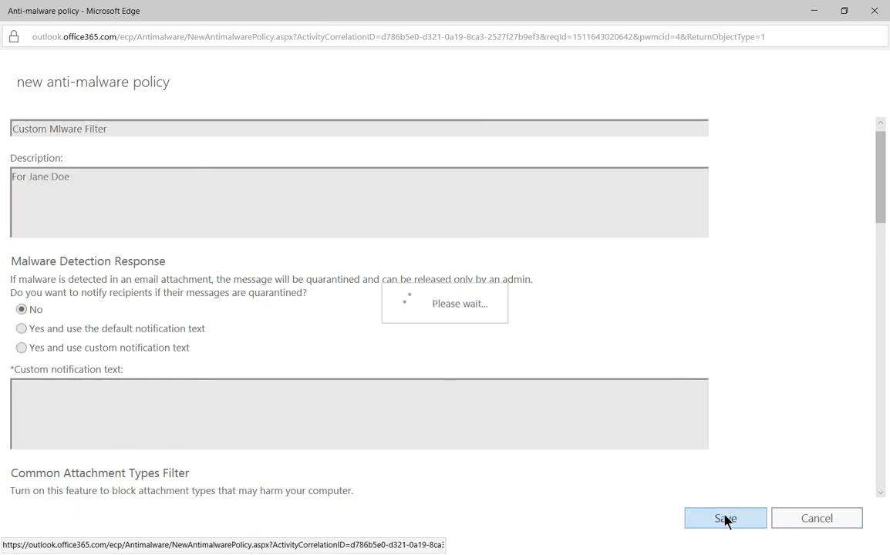